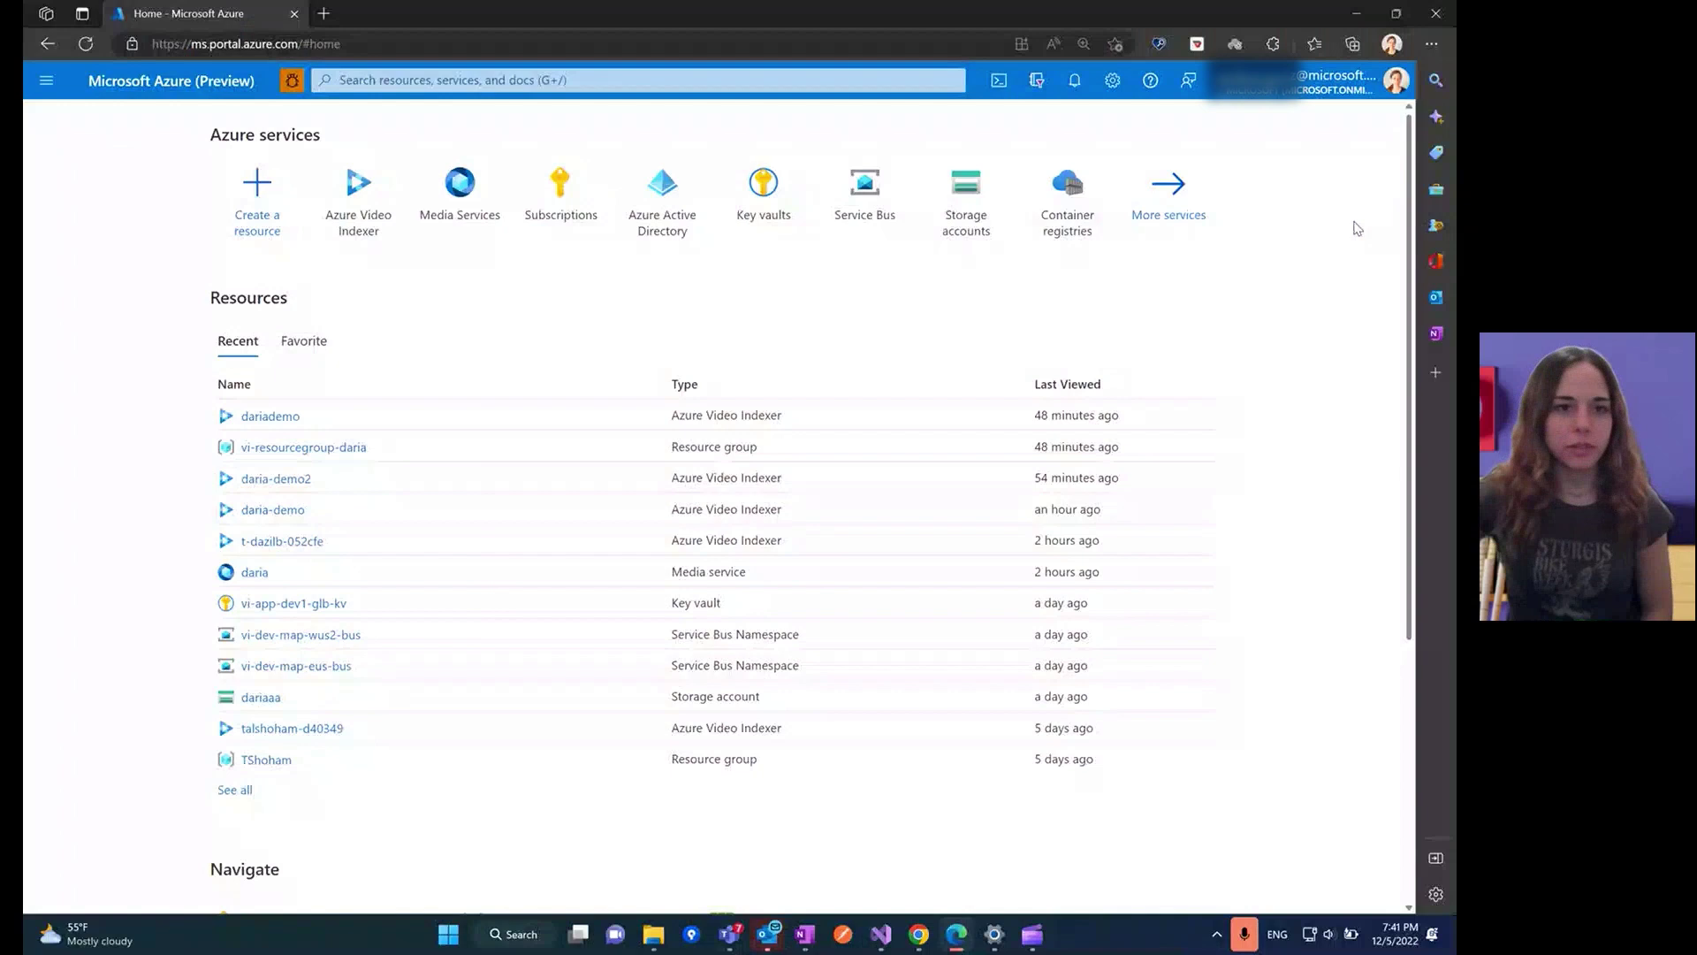
# Step: Start a new resource and choose Azure Video Indexer from the 'vide' marketplace search
pyautogui.click(292, 232)
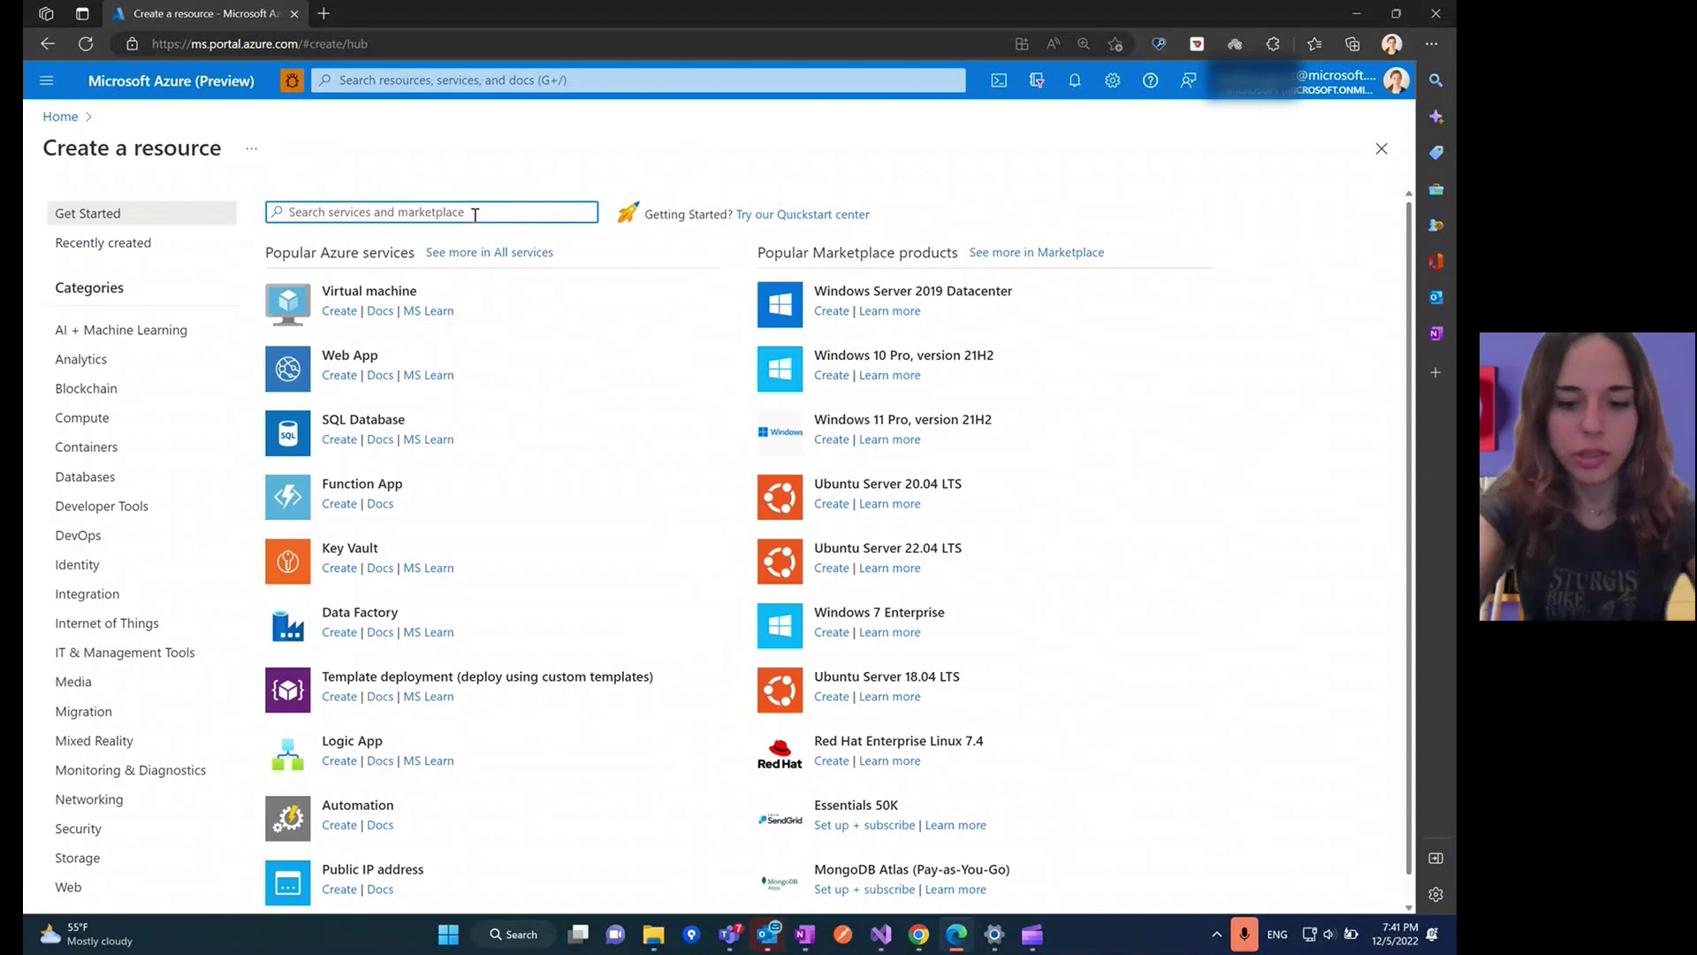
pyautogui.write('vide')
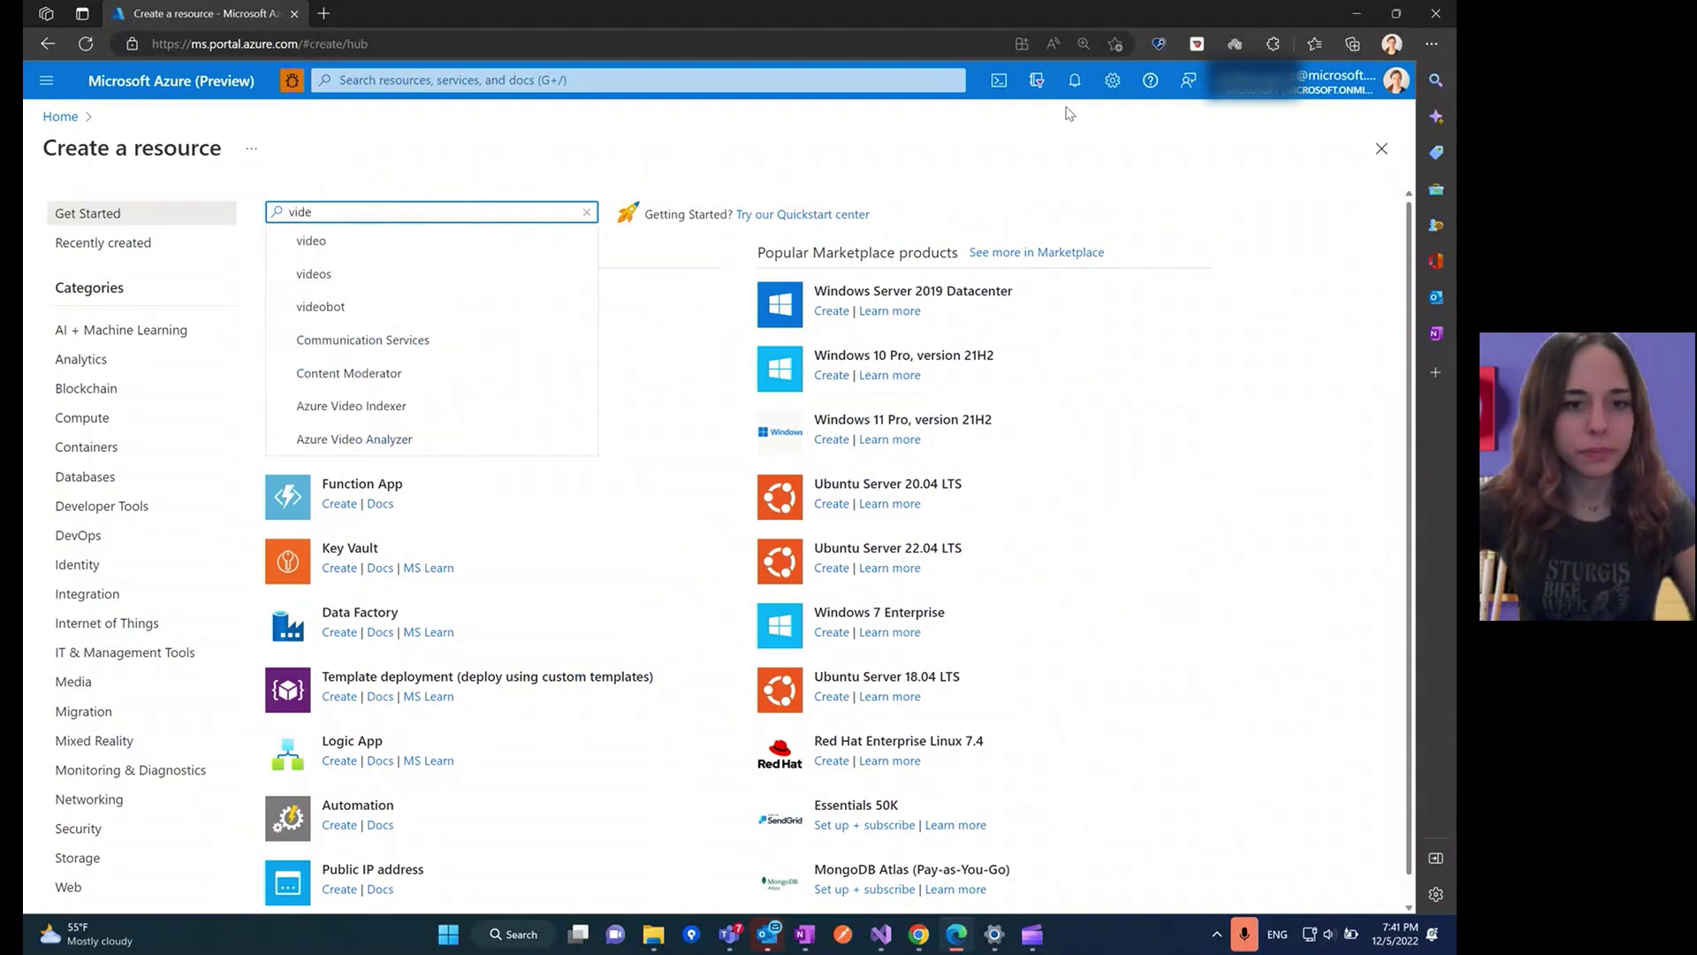
pyautogui.click(517, 418)
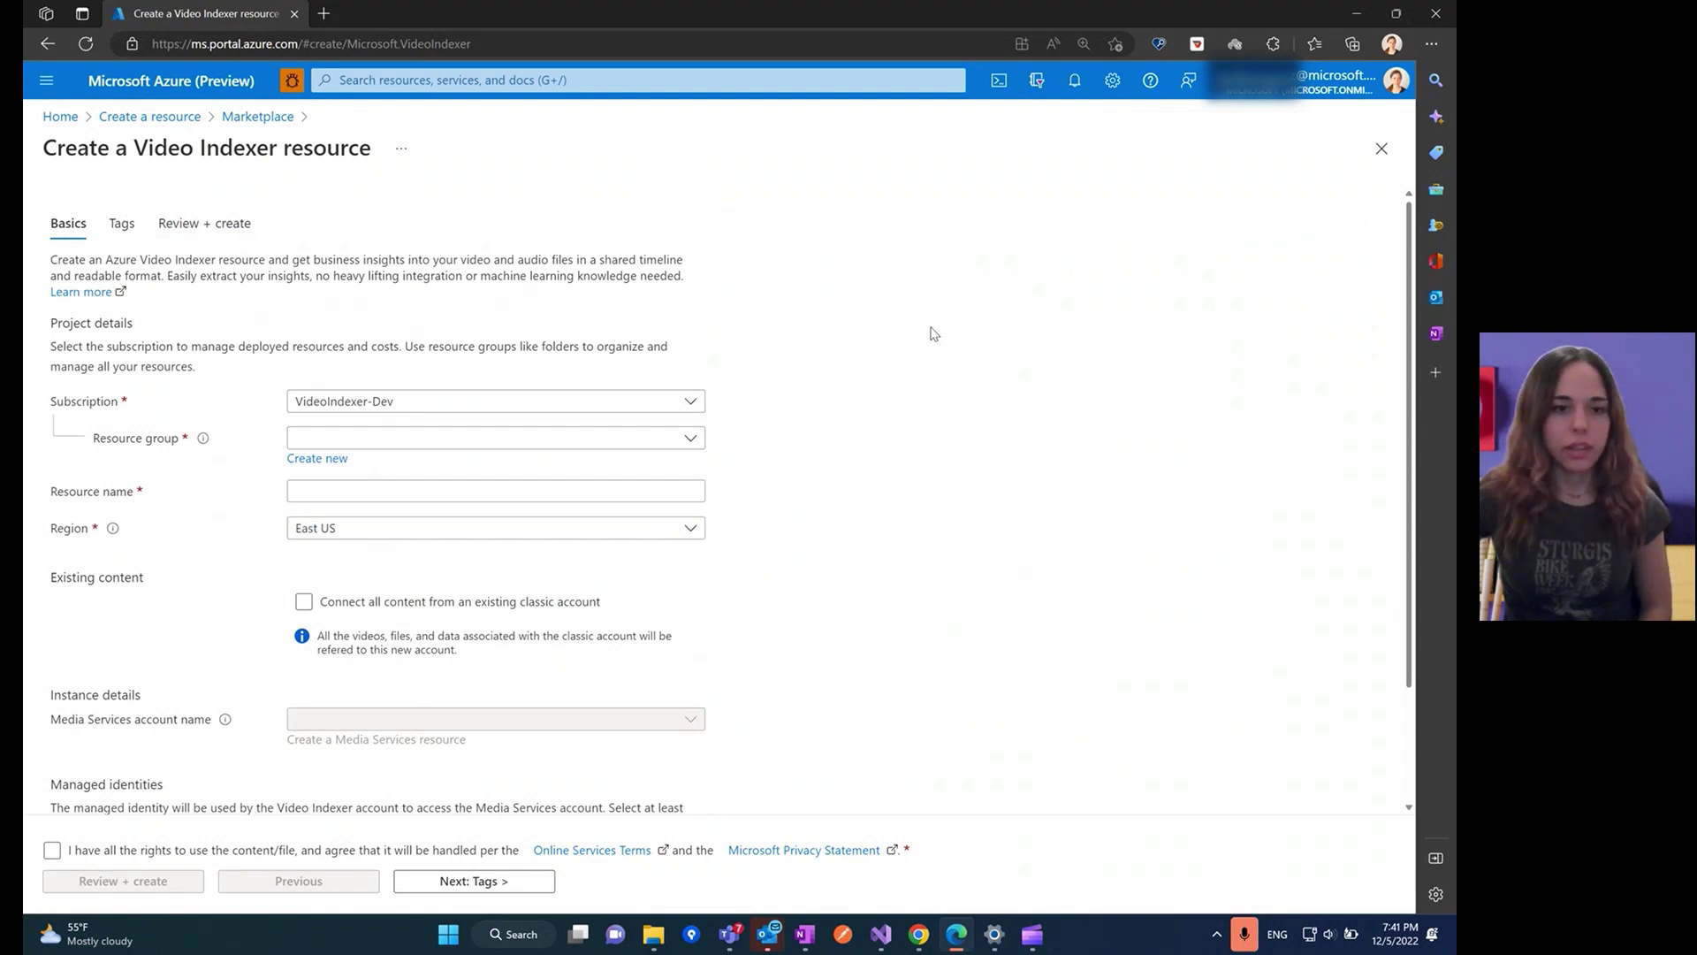
pyautogui.scroll(-1, 382, 457)
# Step: Tick 'Connect all content from an existing classic account' on the Basics tab
pyautogui.click(382, 457)
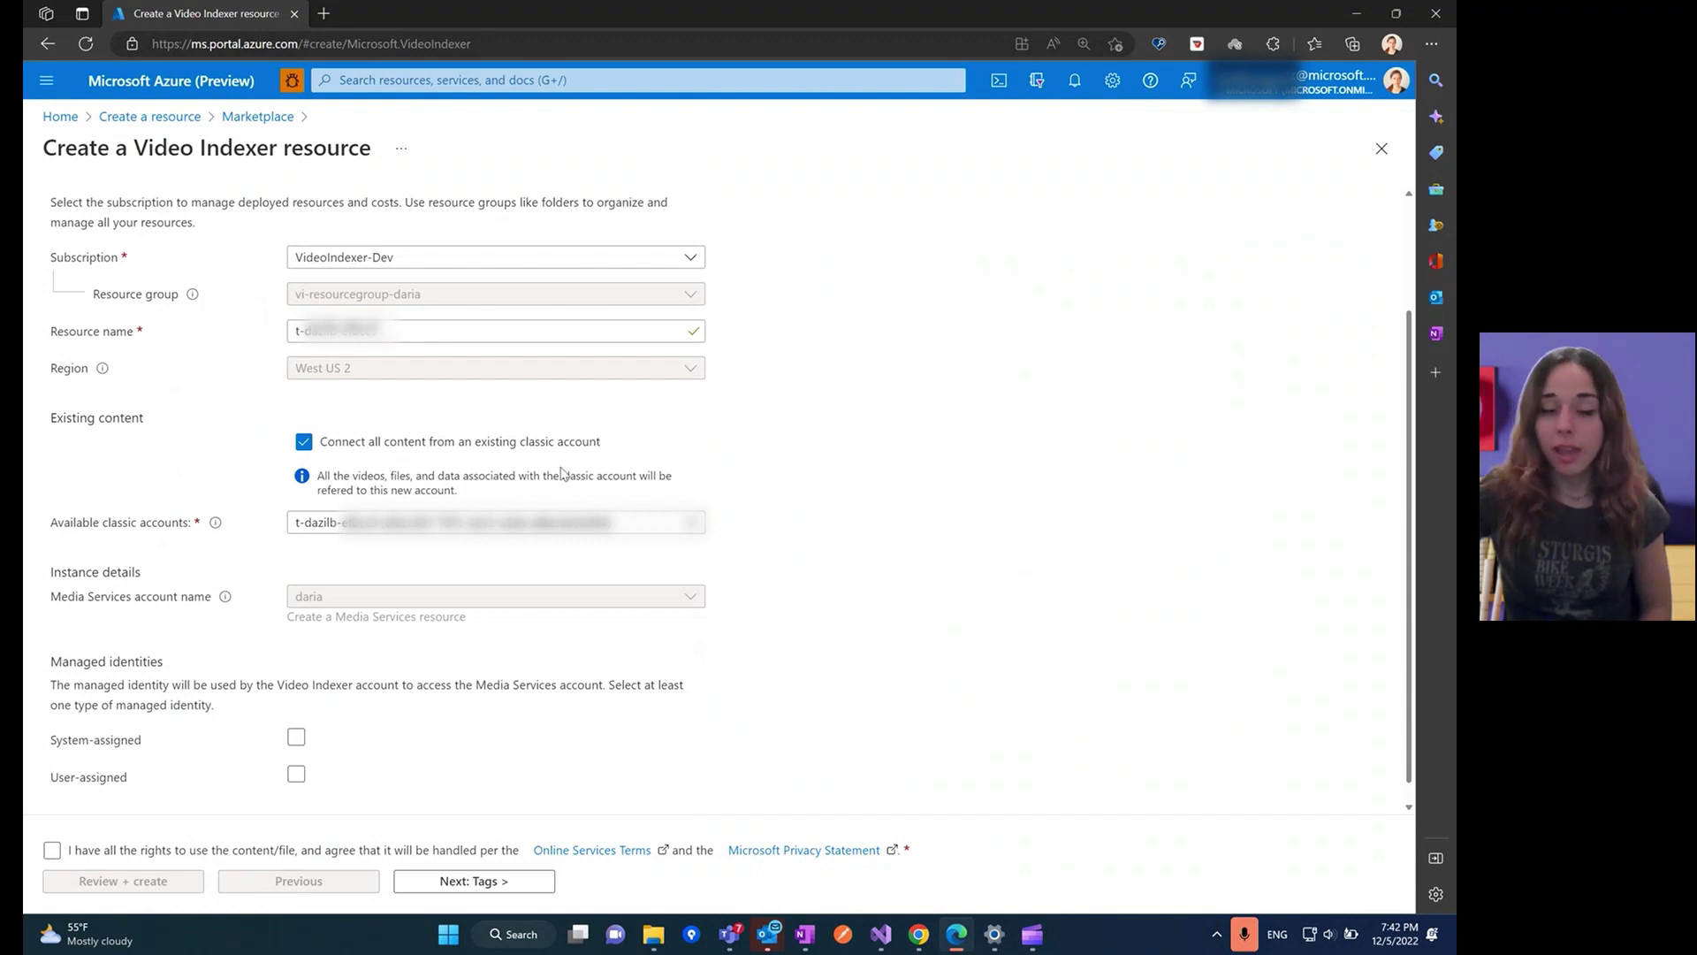
# Step: Change the resource name to dariademo2, then tick System-assigned identity and the content-rights agreement
pyautogui.click(446, 334)
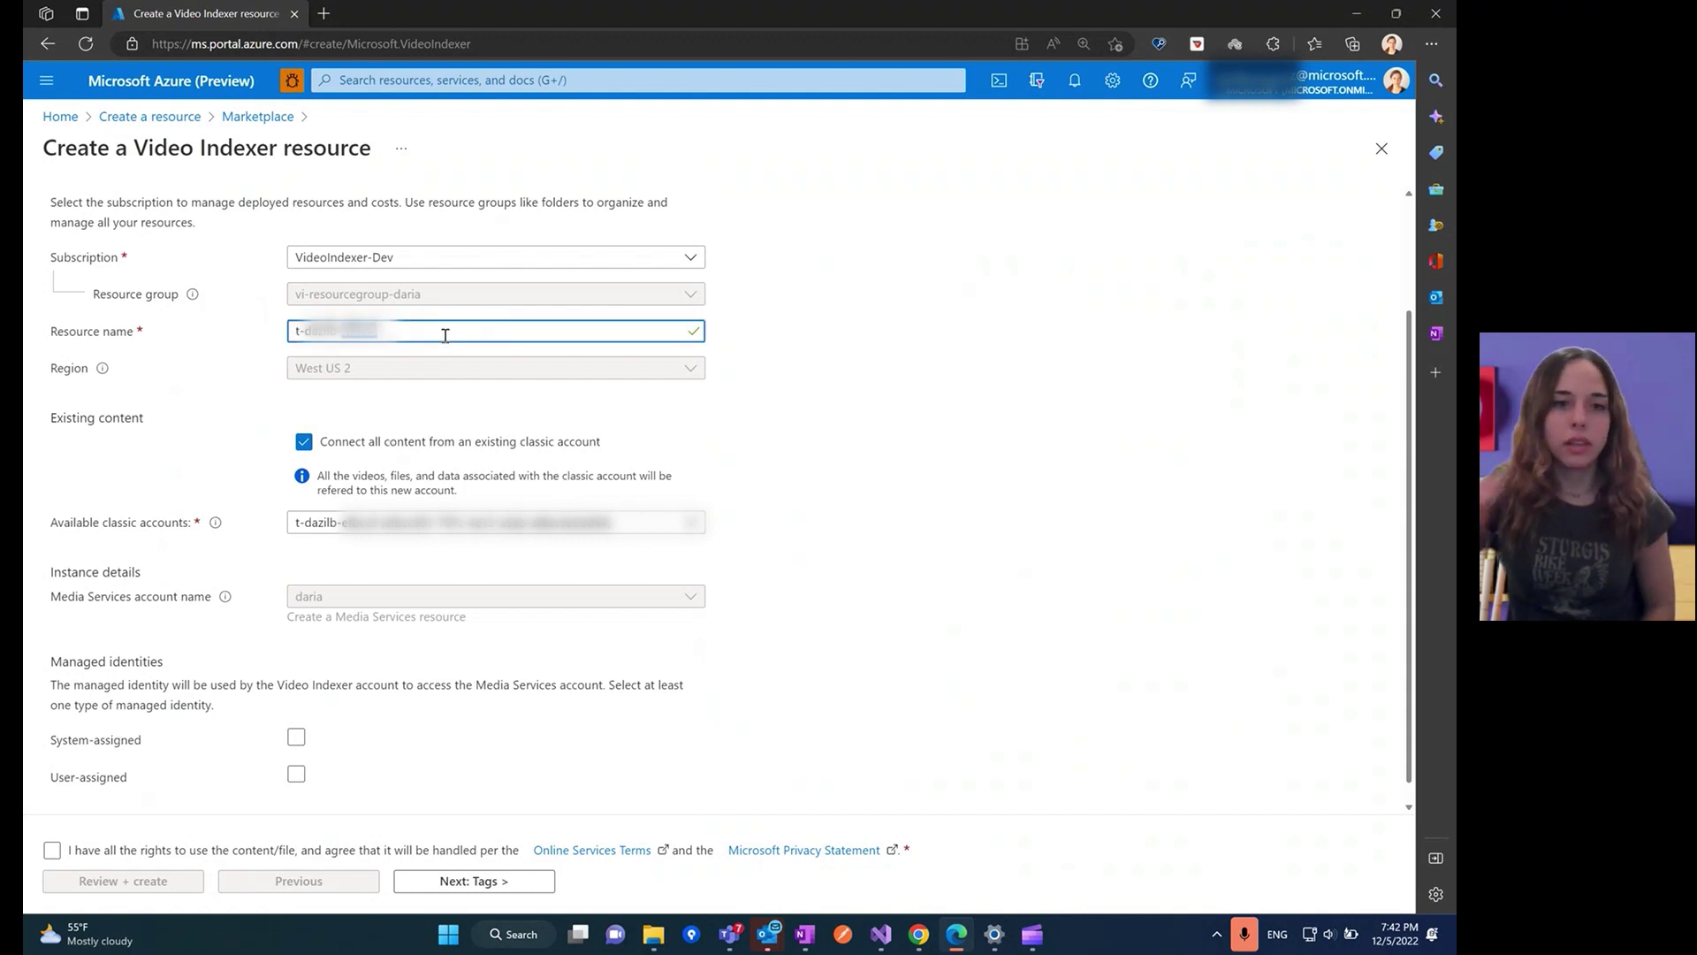
pyautogui.doubleClick(445, 334)
pyautogui.click(446, 334)
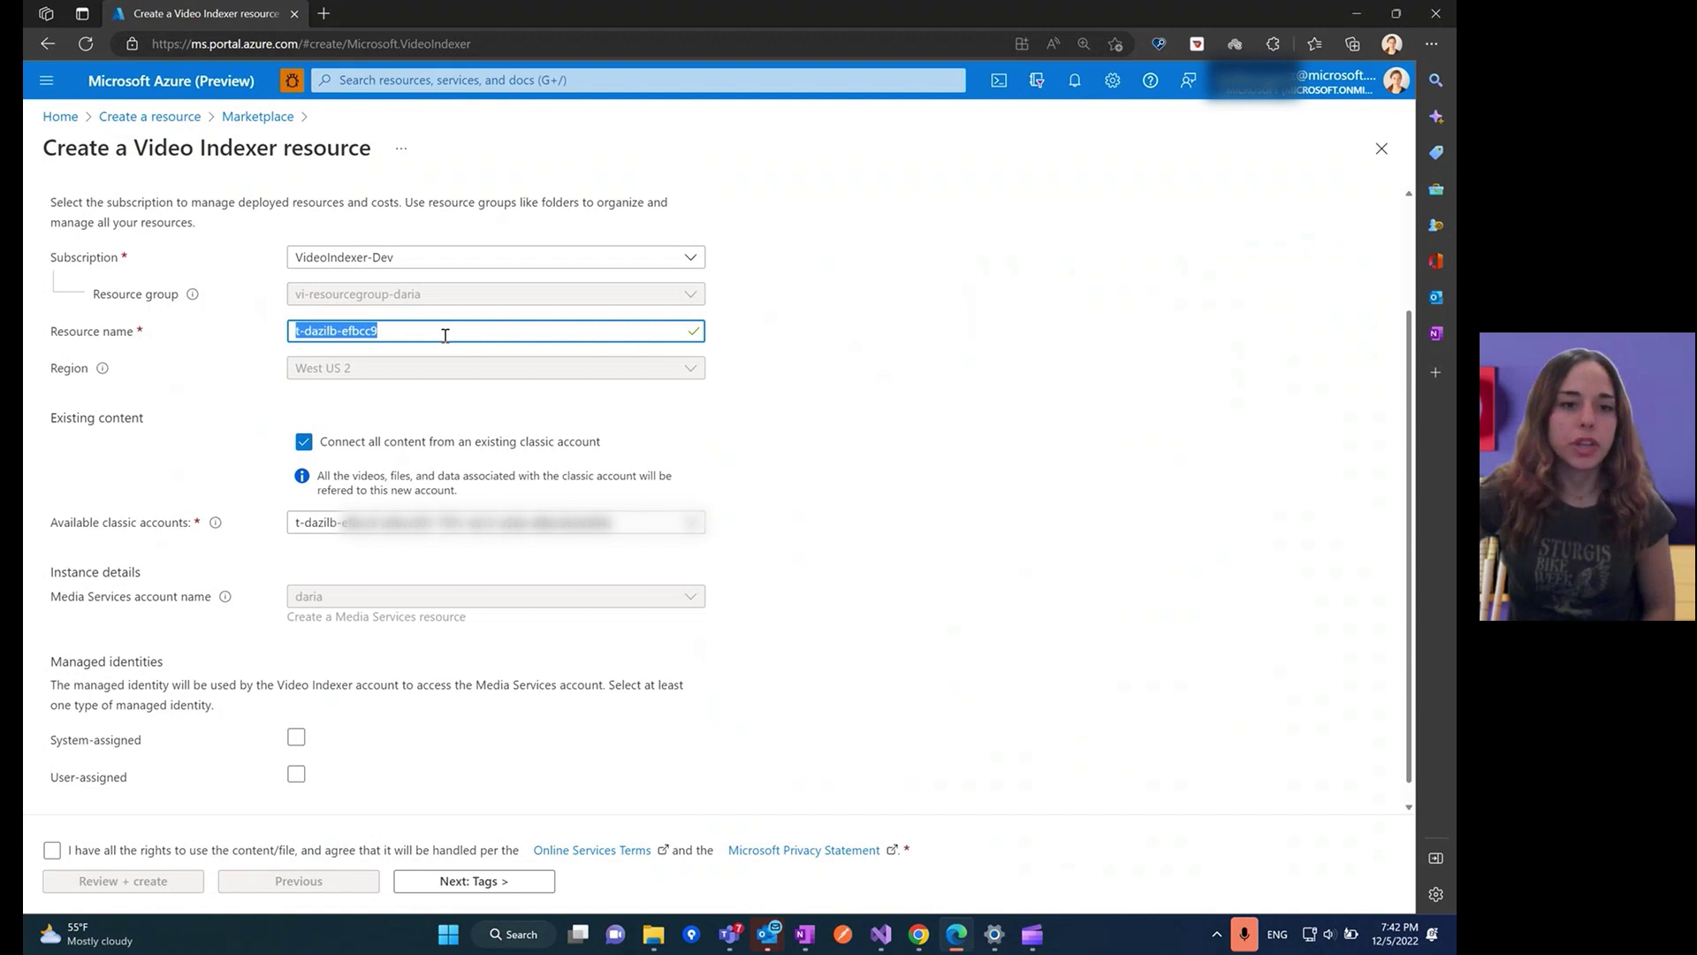
pyautogui.write('de')
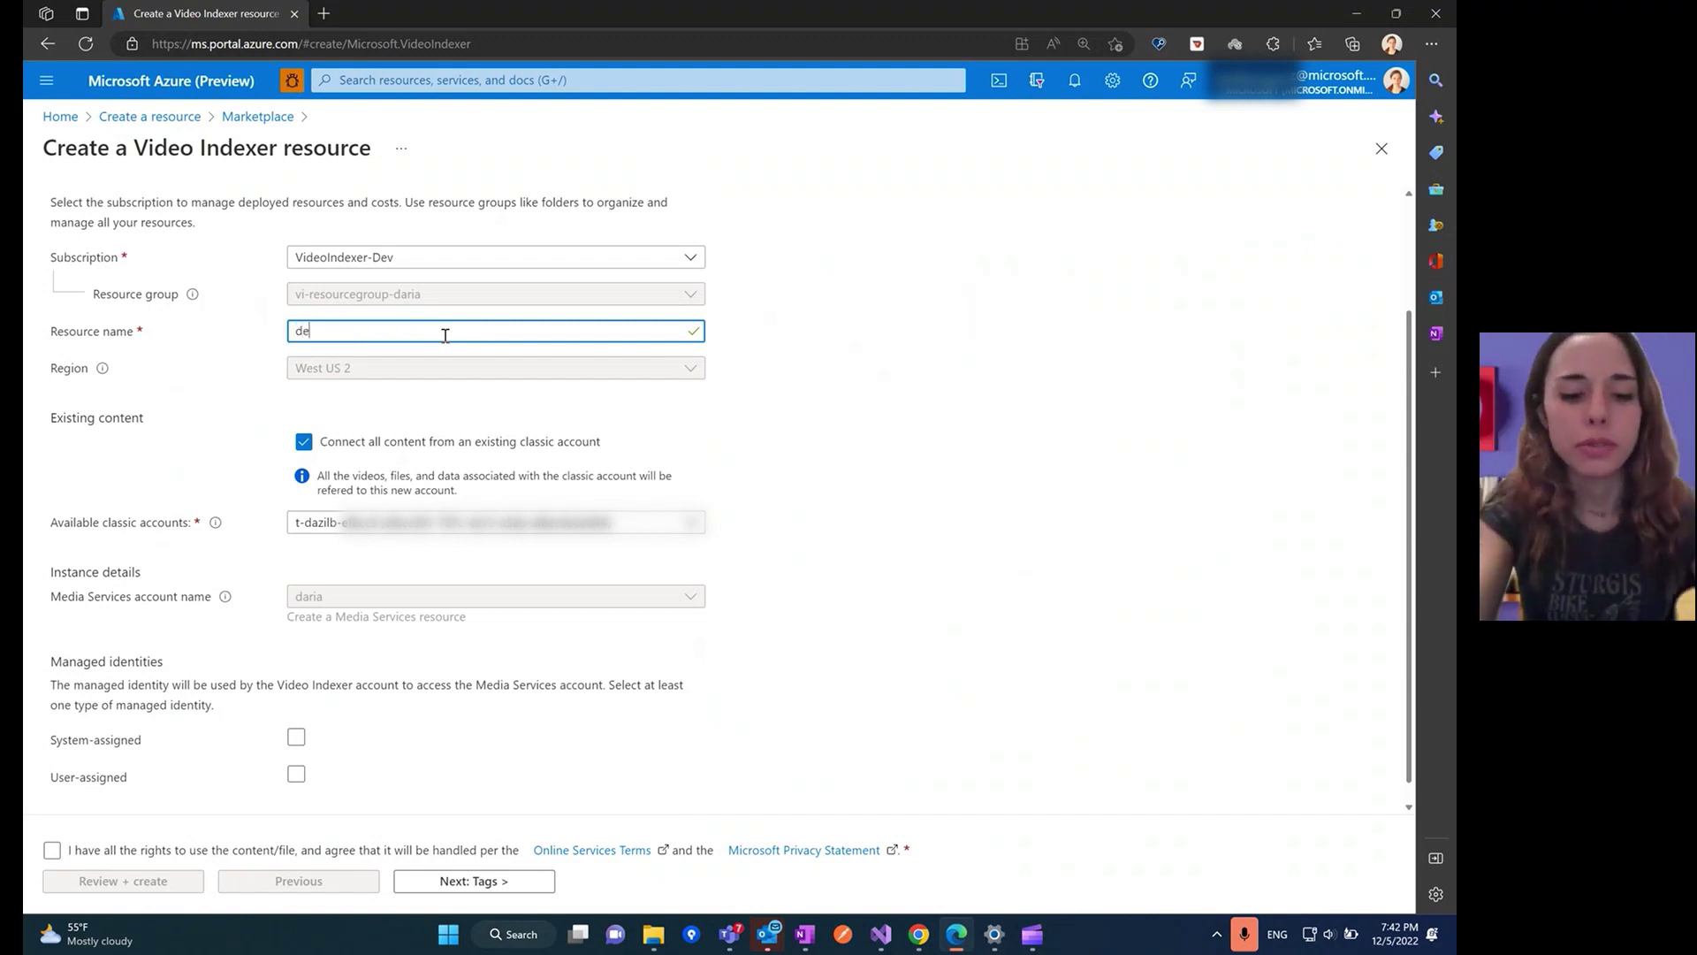
pyautogui.write('ria')
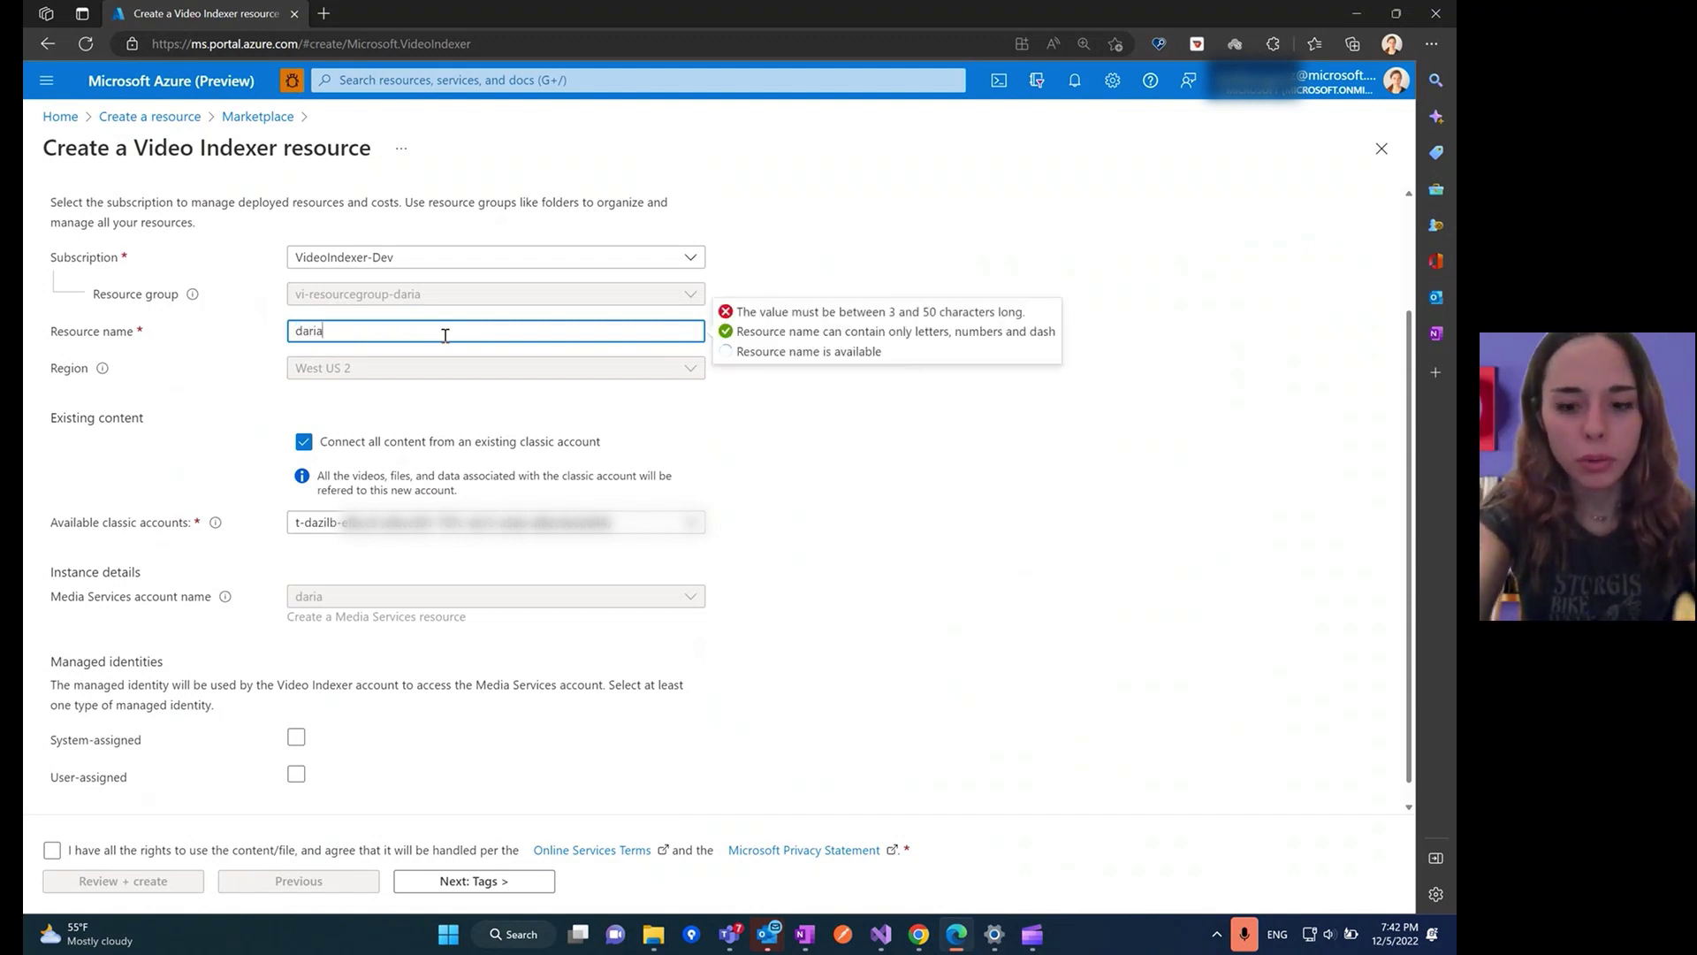
pyautogui.write('-')
pyautogui.press('BackSpace')
pyautogui.write('de')
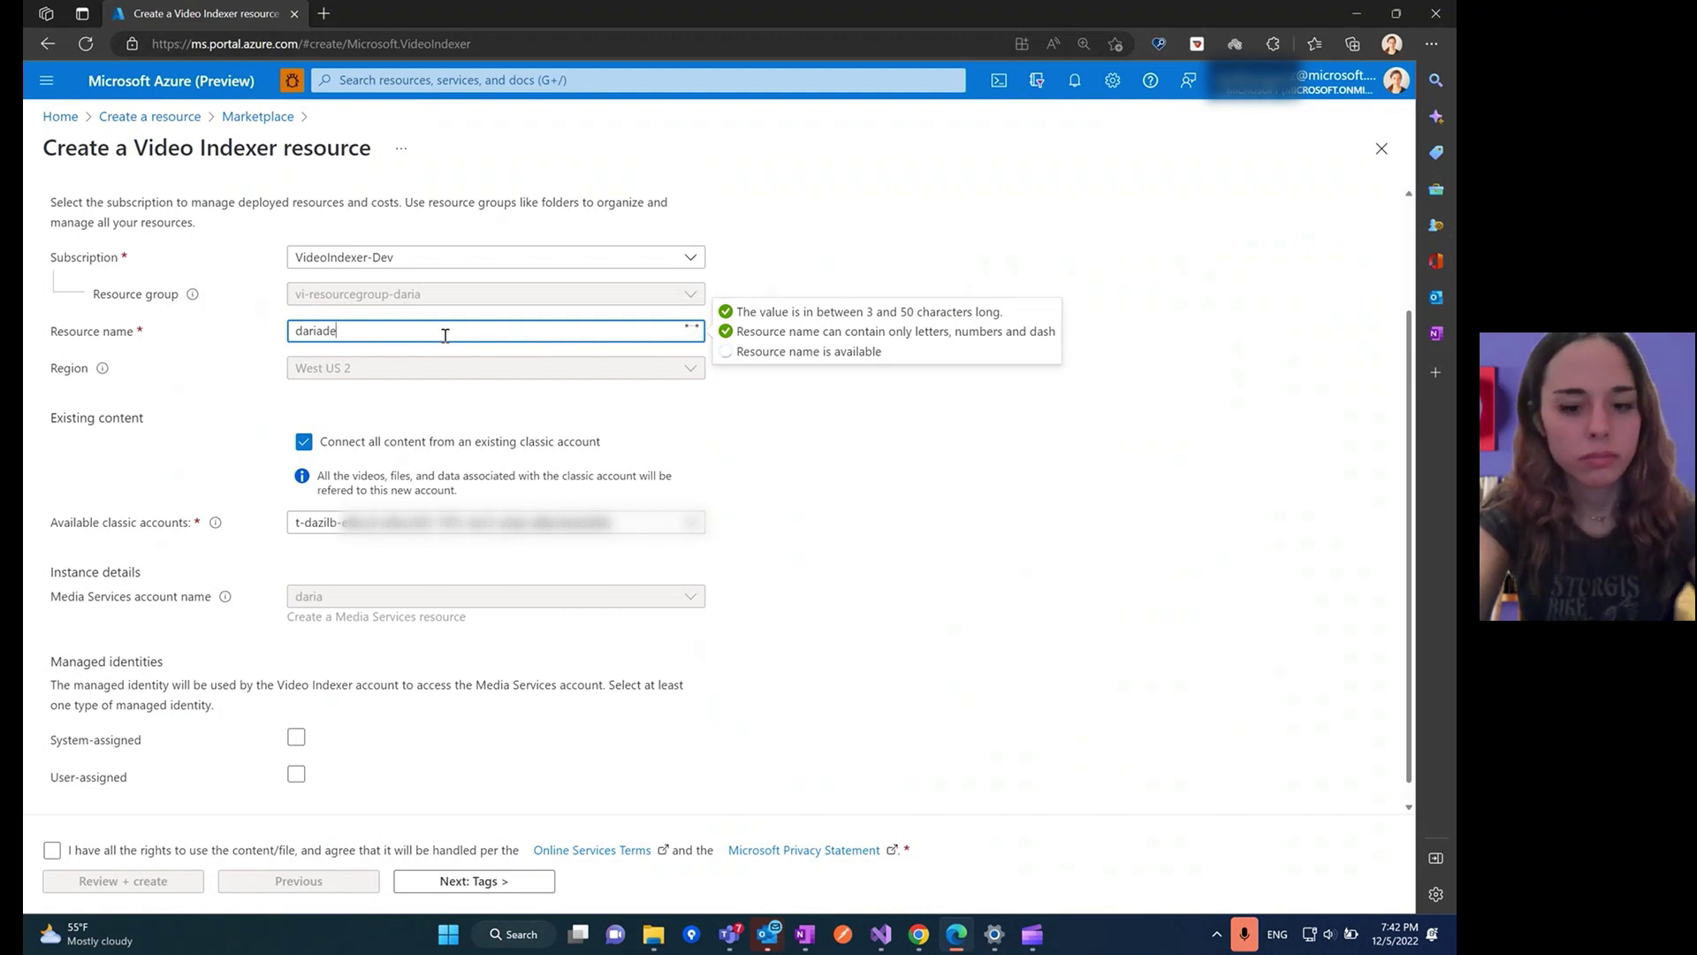
pyautogui.write('mo')
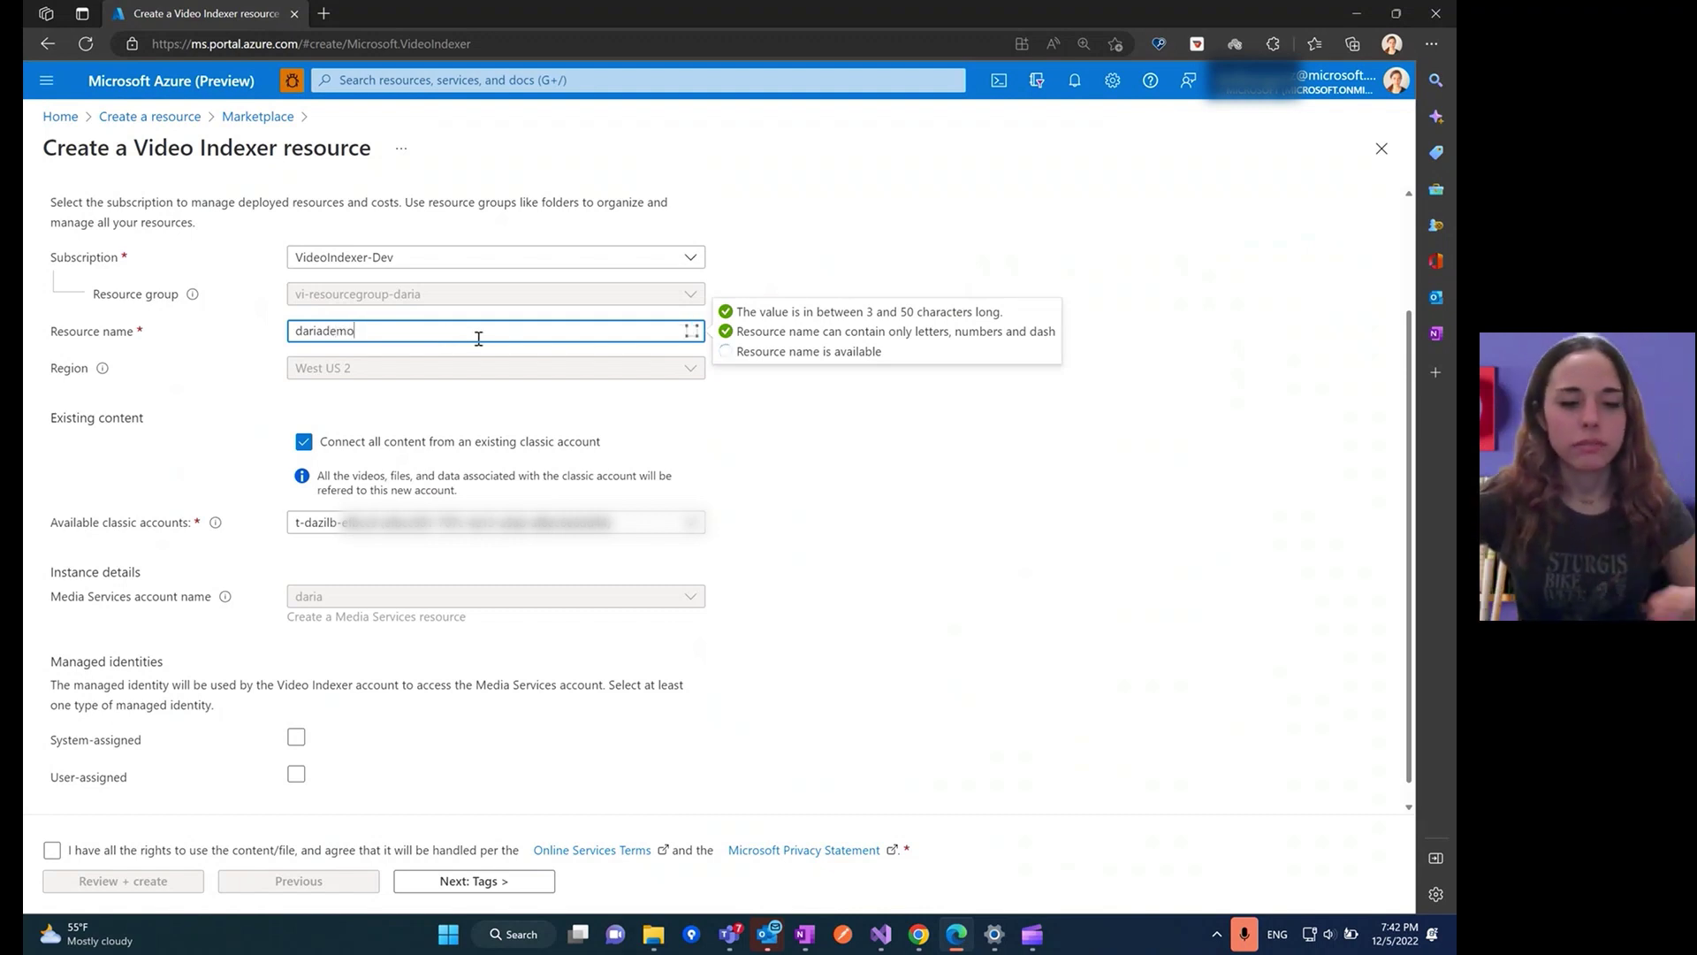
pyautogui.write('2')
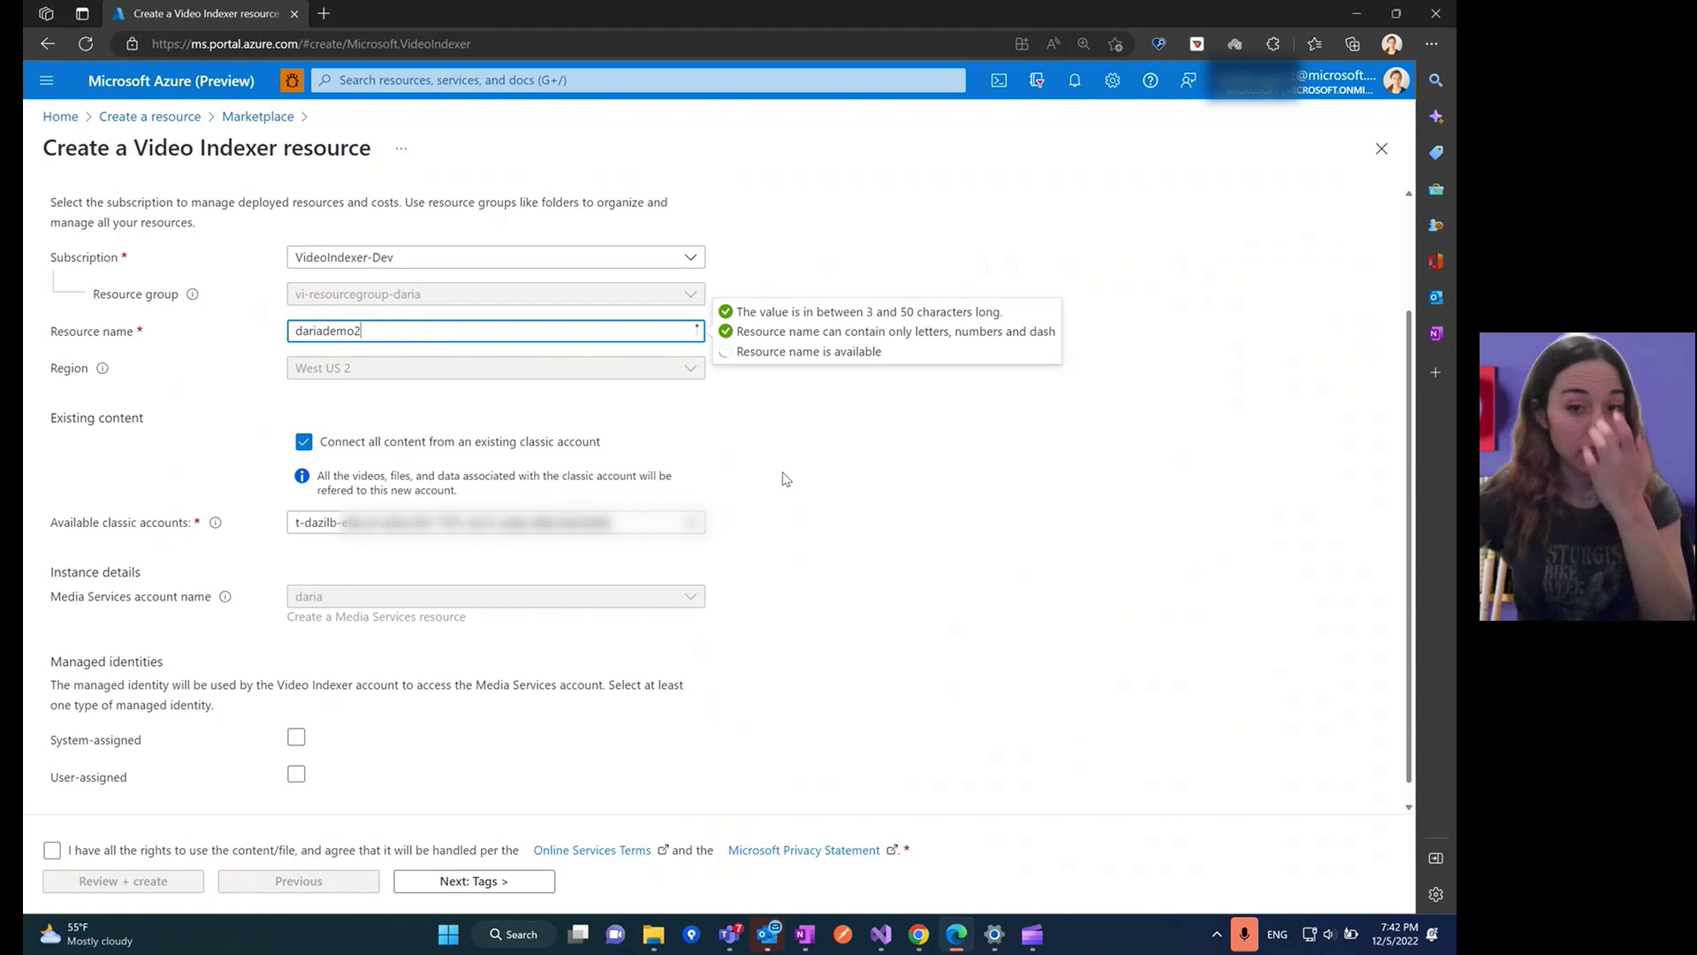
pyautogui.click(631, 613)
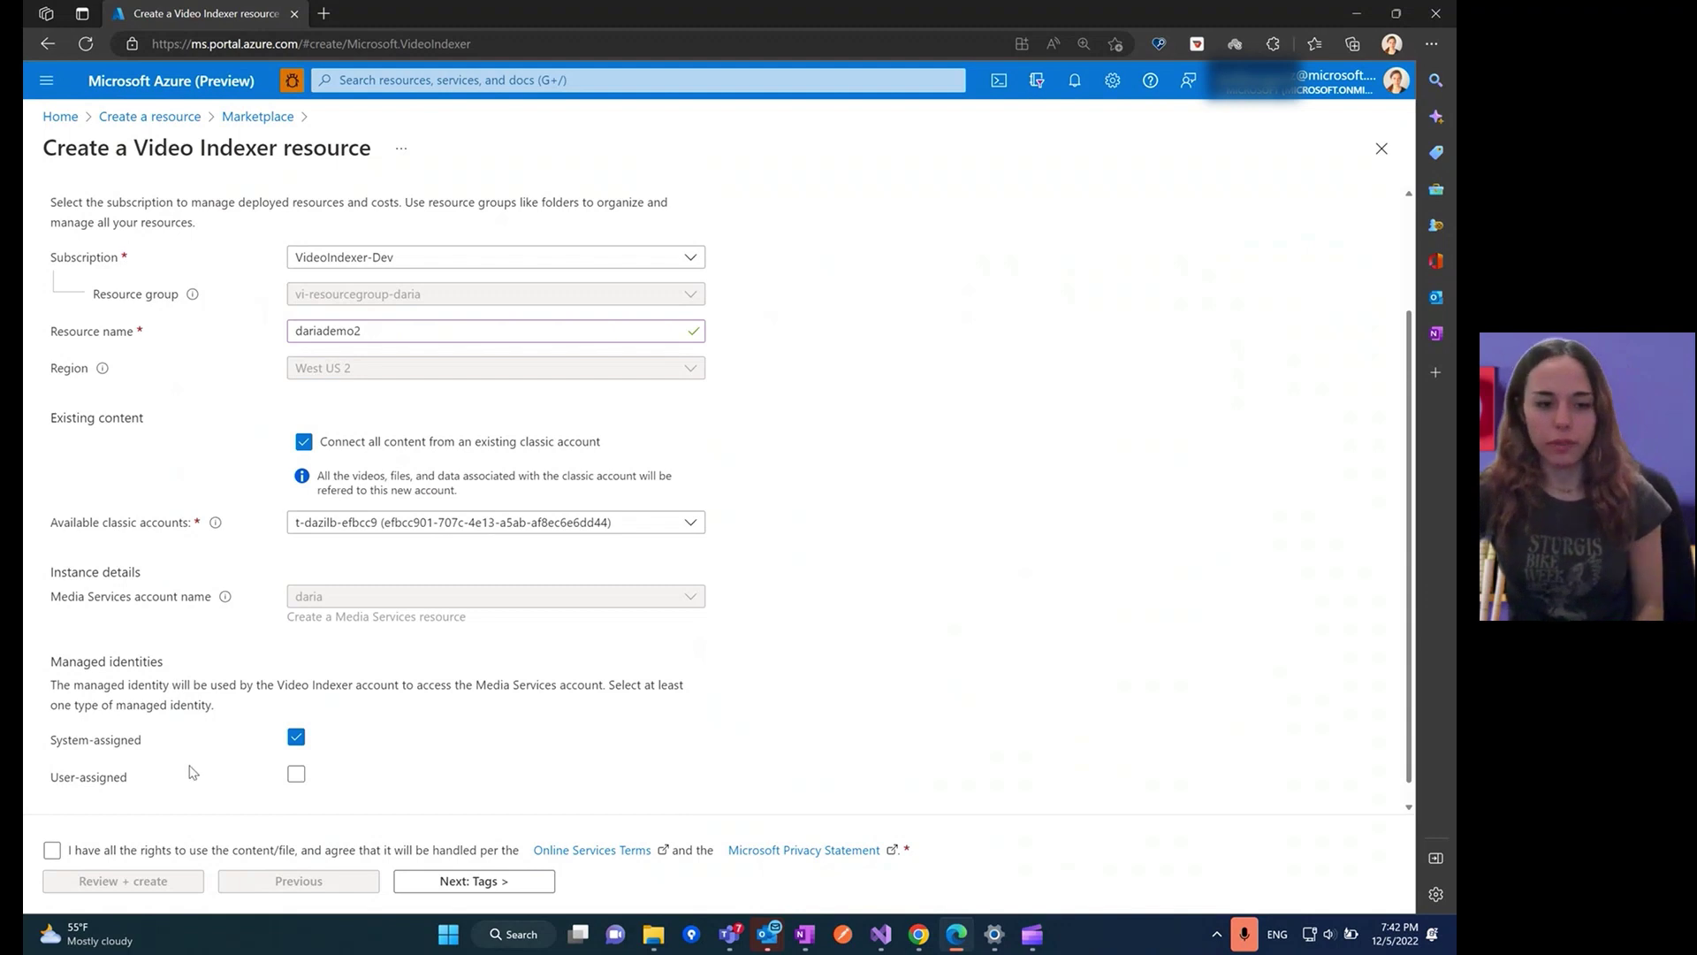
pyautogui.click(78, 849)
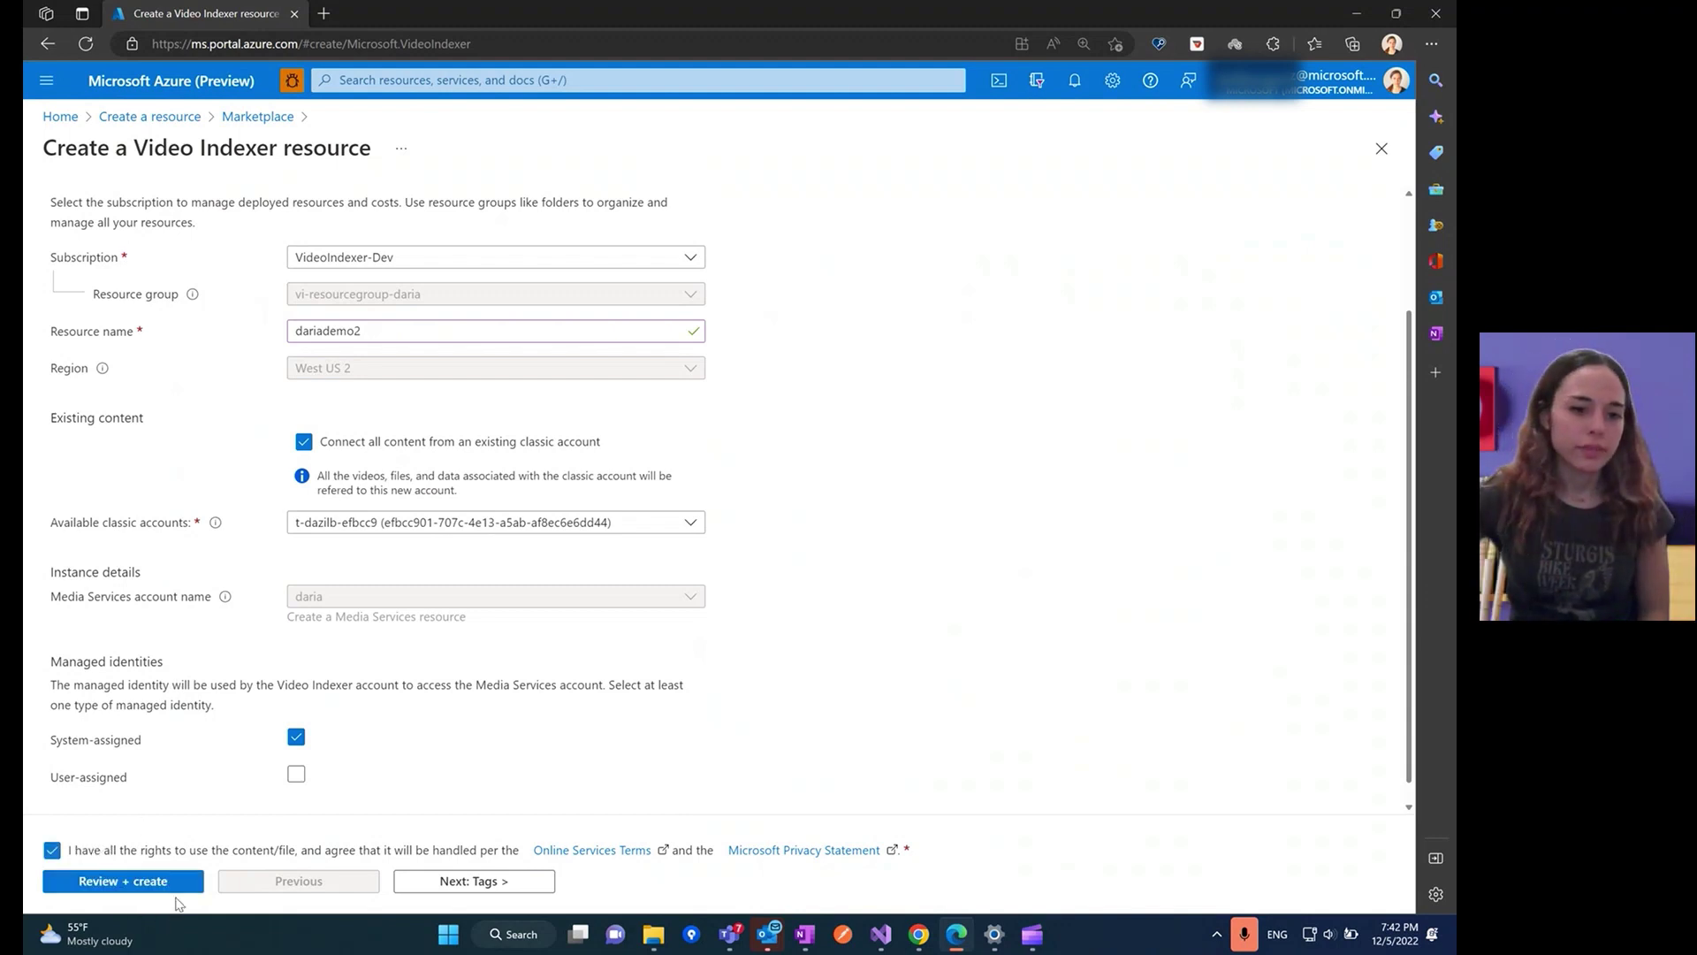
# Step: Open the Review + create summary for dariademo2 and attempt creation once validation passes
pyautogui.click(178, 886)
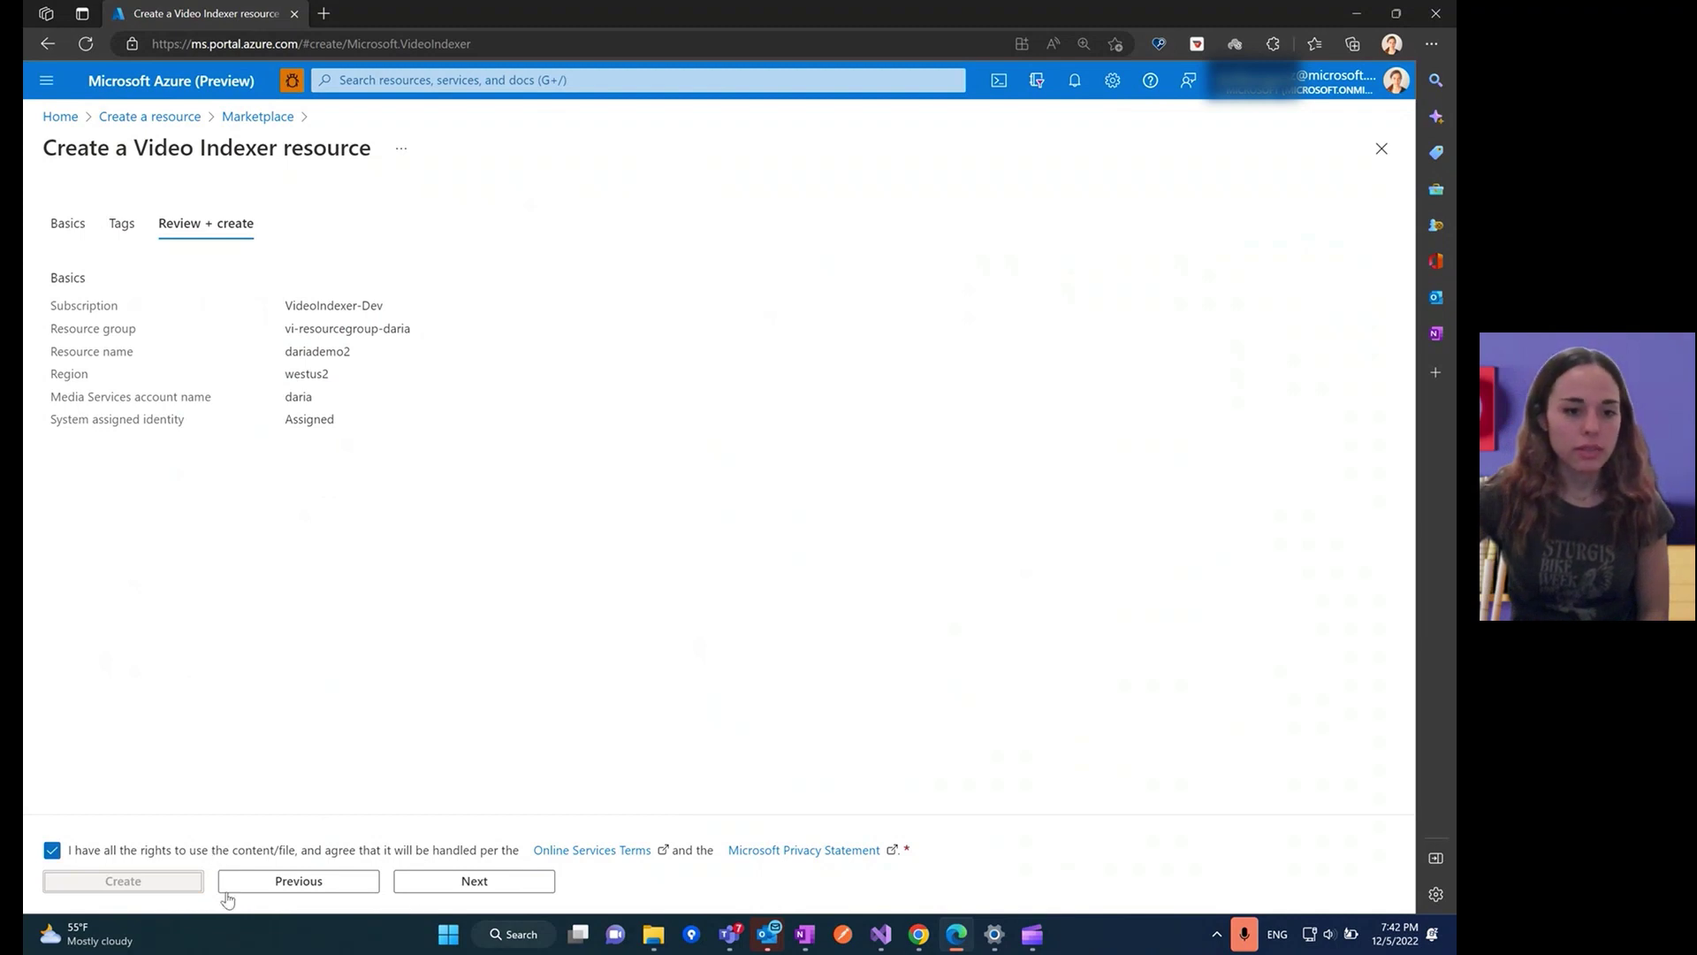
pyautogui.click(156, 883)
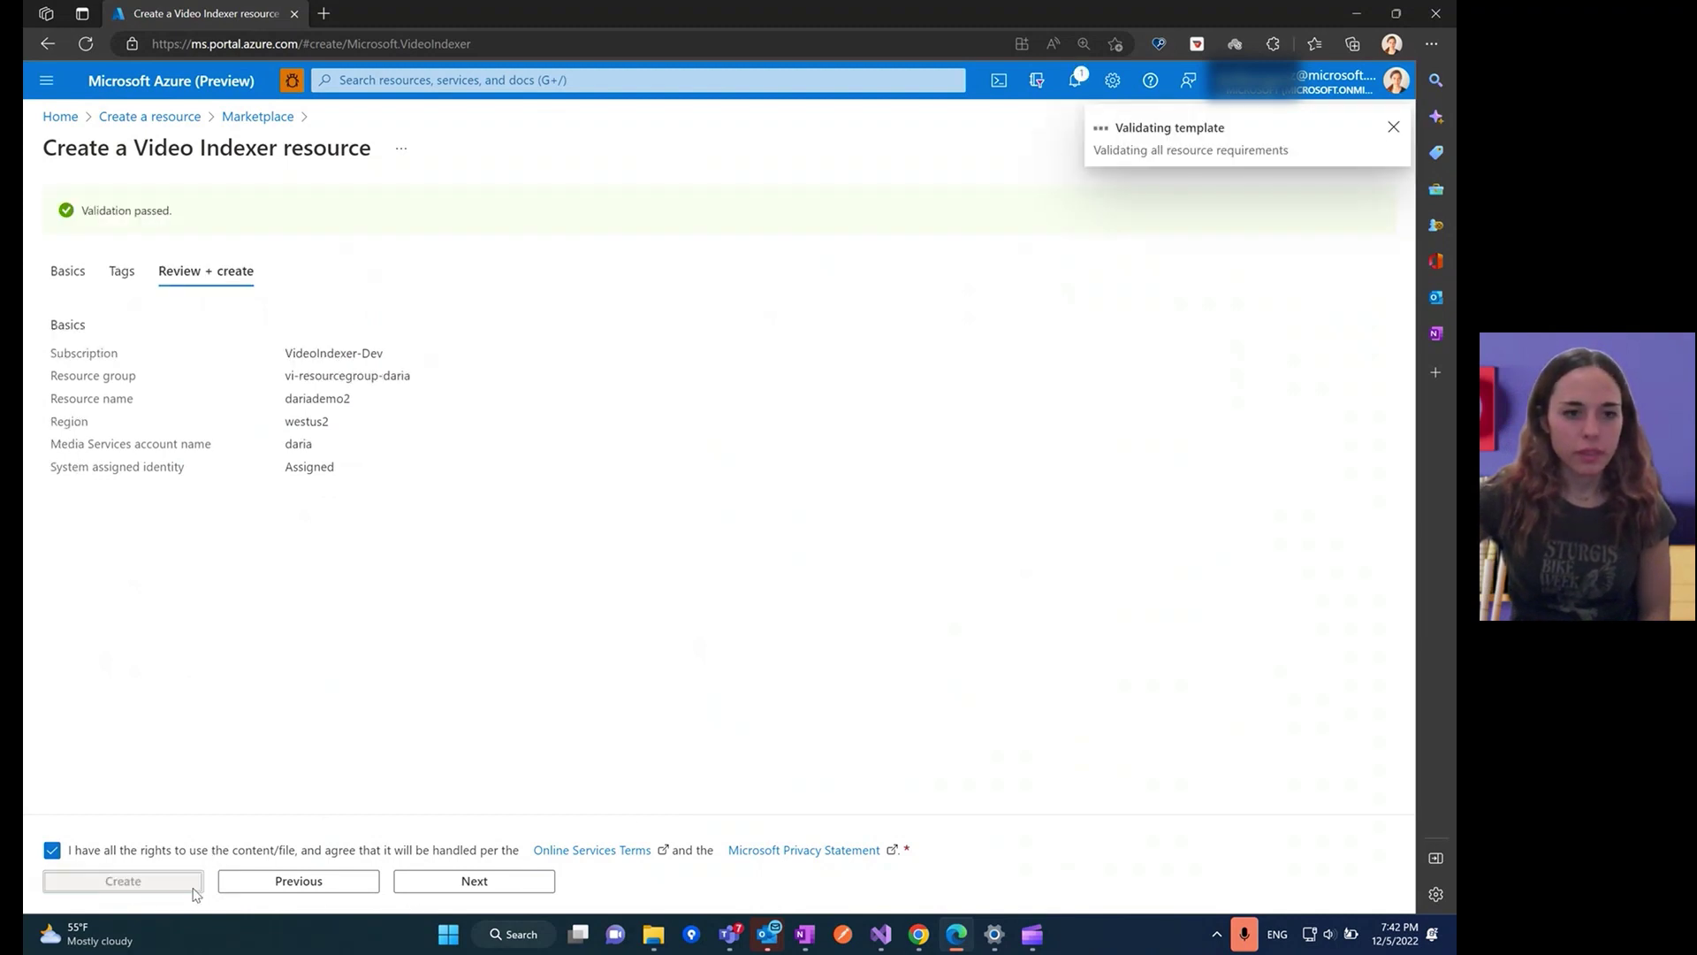